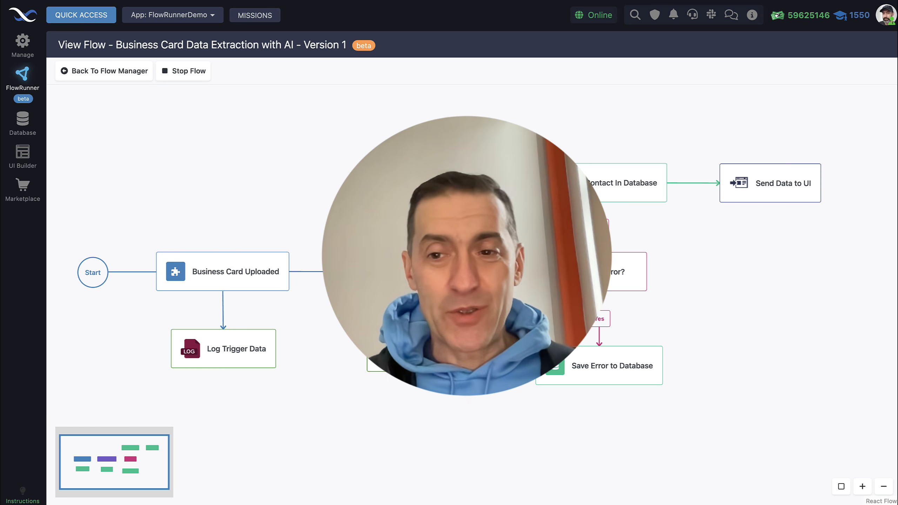
Take a camera snapshot of the black-and-yellow Venture X business card and submit it for contact extraction.
scroll(328, 160, "down", 2)
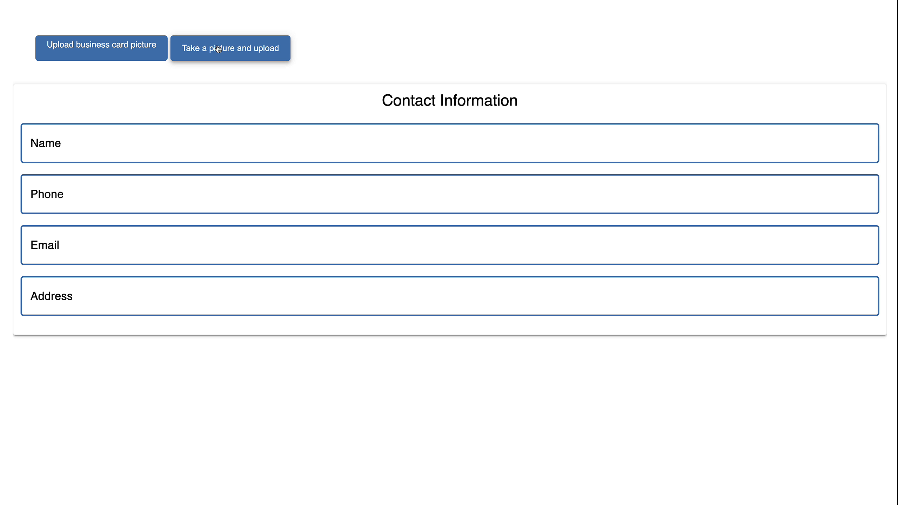
left_click(261, 53)
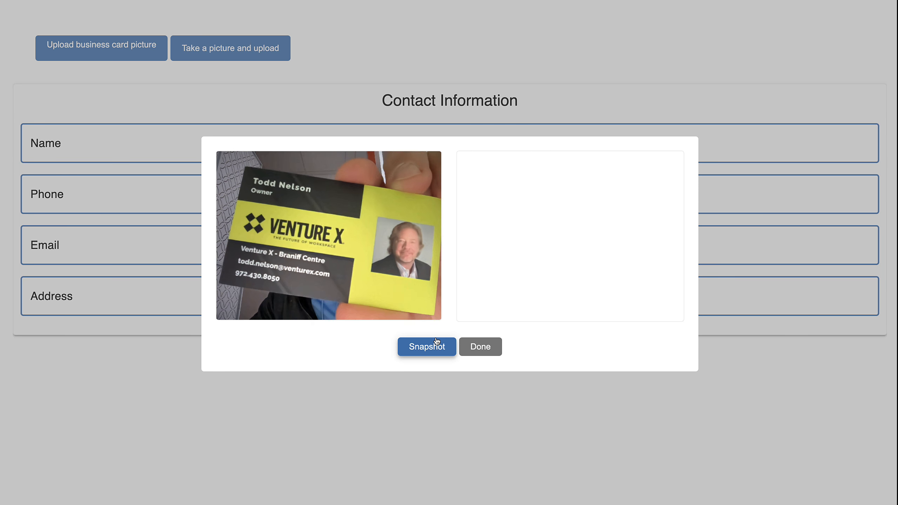
left_click(437, 351)
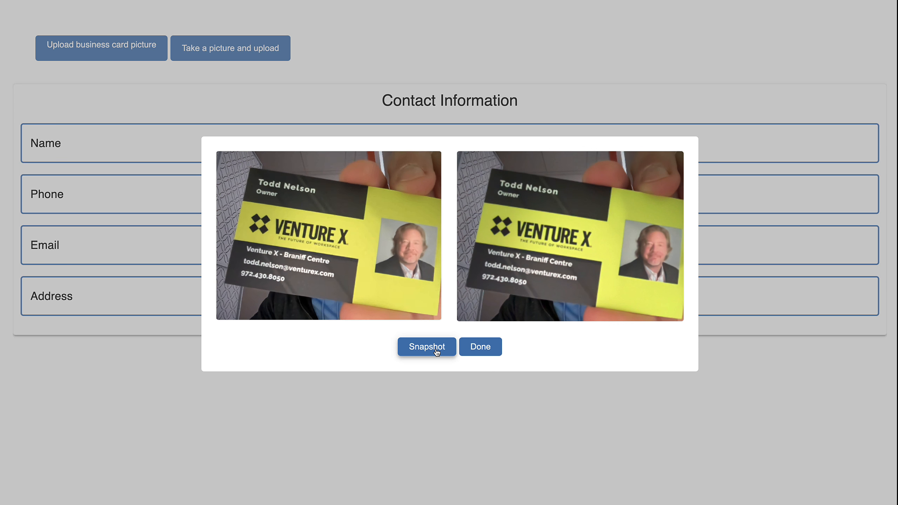
left_click(488, 349)
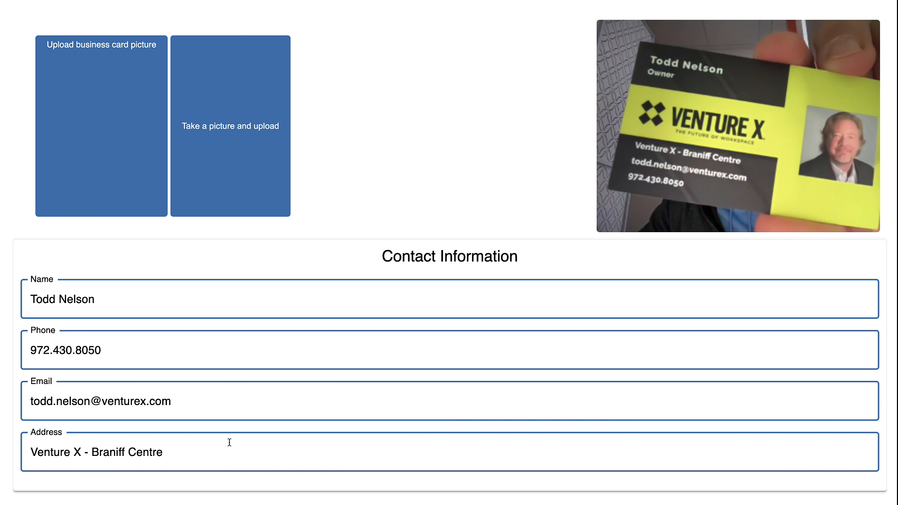
Capture the white Venture X business card with the multicolored pattern using the camera and submit the snapshot.
scroll(222, 453, "down", 1)
scroll(222, 453, "down", 2)
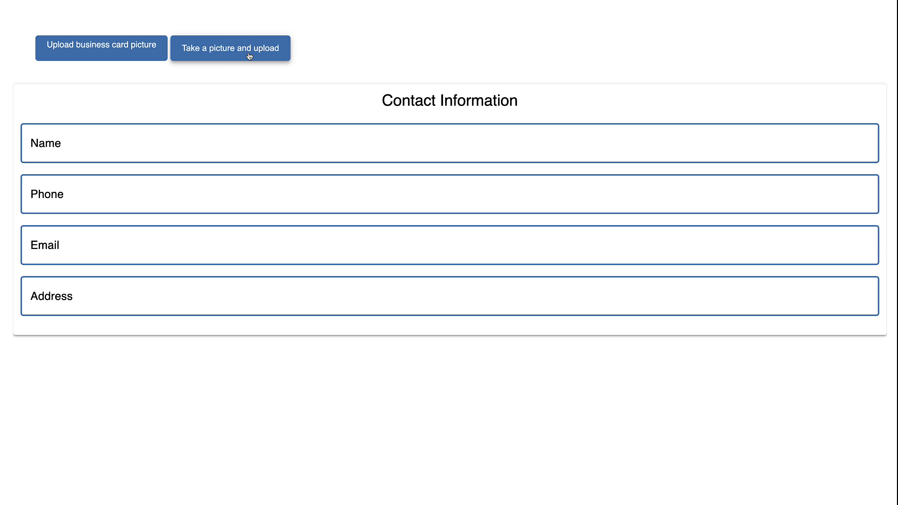
left_click(248, 54)
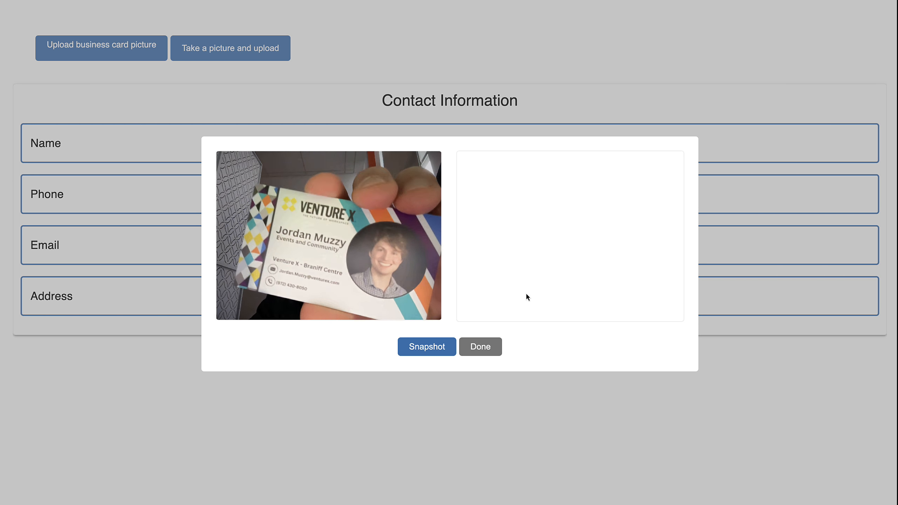
left_click(435, 349)
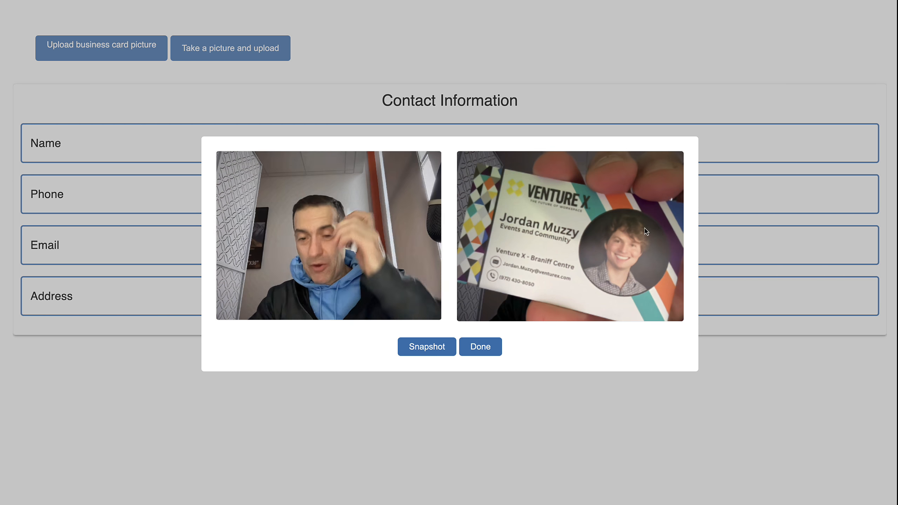
left_click(481, 346)
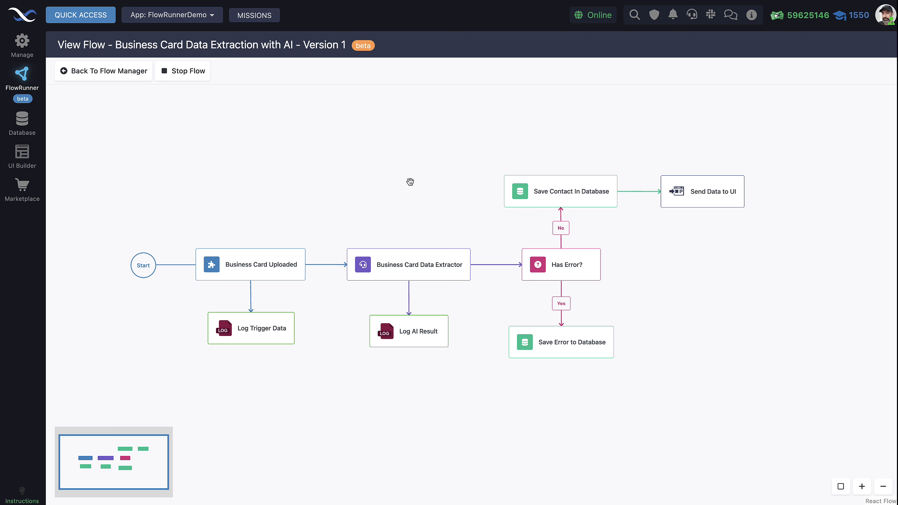
In the Business Card Data Extraction with AI flow in Backendless, inspect the settings of the Business Card Uploaded trigger.
left_click_drag(387, 187, 360, 185)
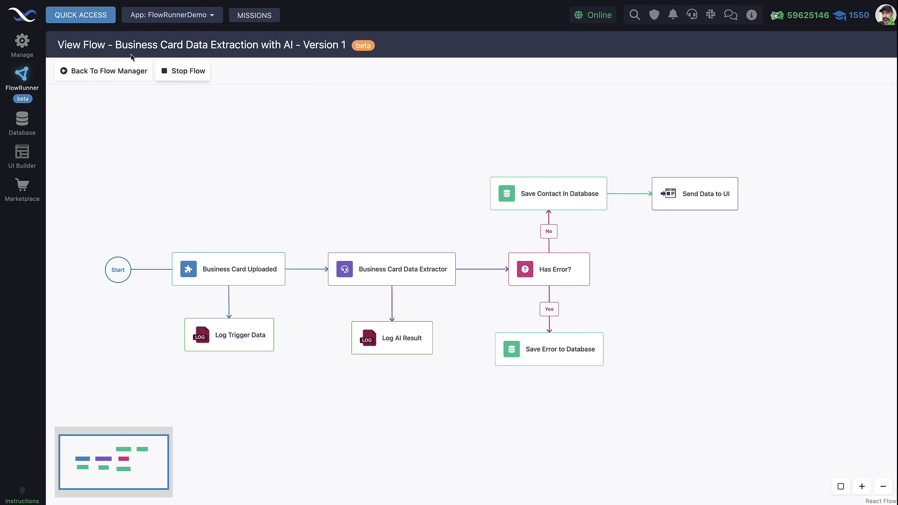
left_click_drag(346, 187, 373, 182)
scroll(373, 181, "up", 1)
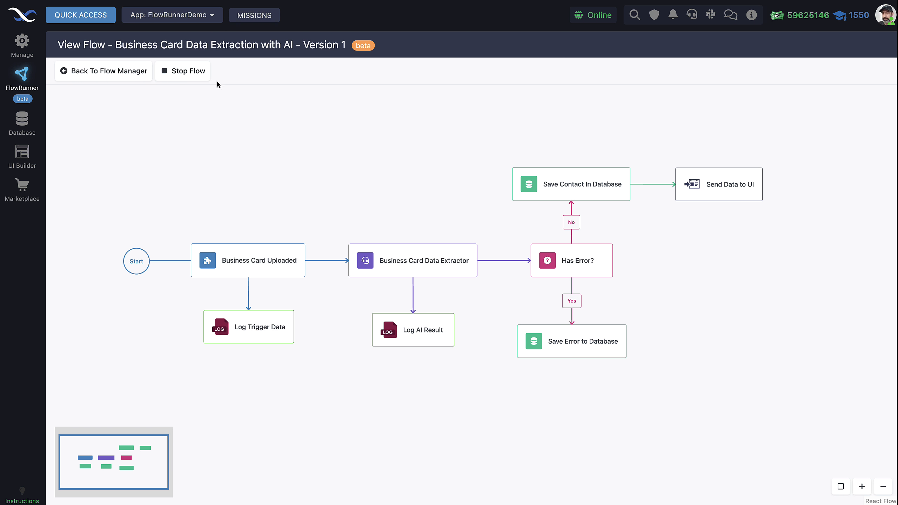
left_click_drag(346, 176, 341, 178)
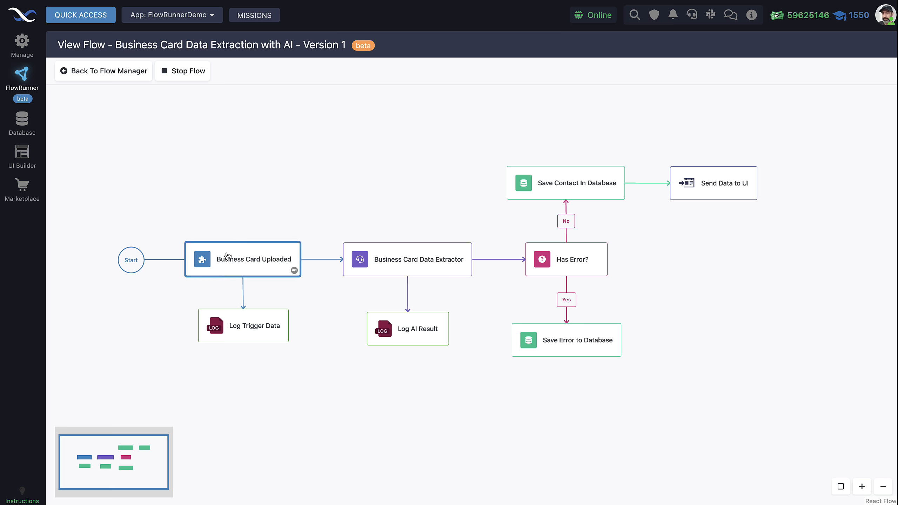
left_click(247, 258)
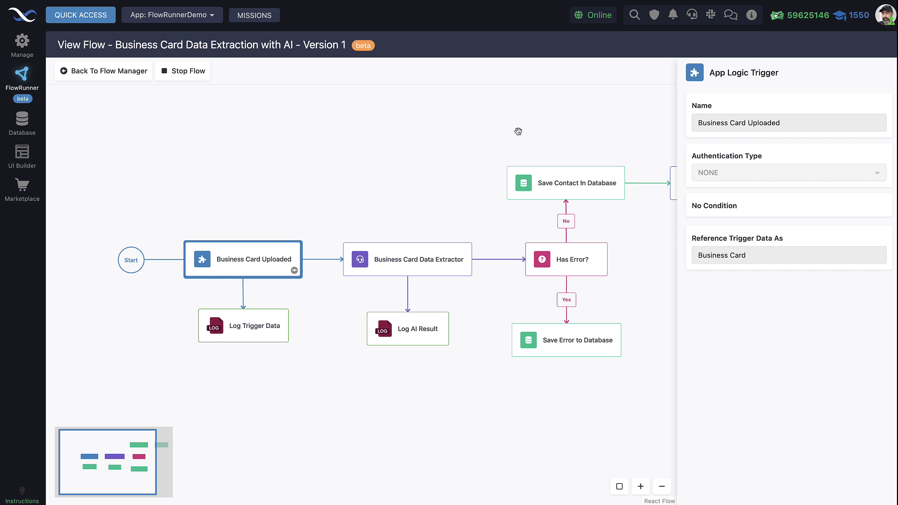
left_click_drag(326, 206, 314, 201)
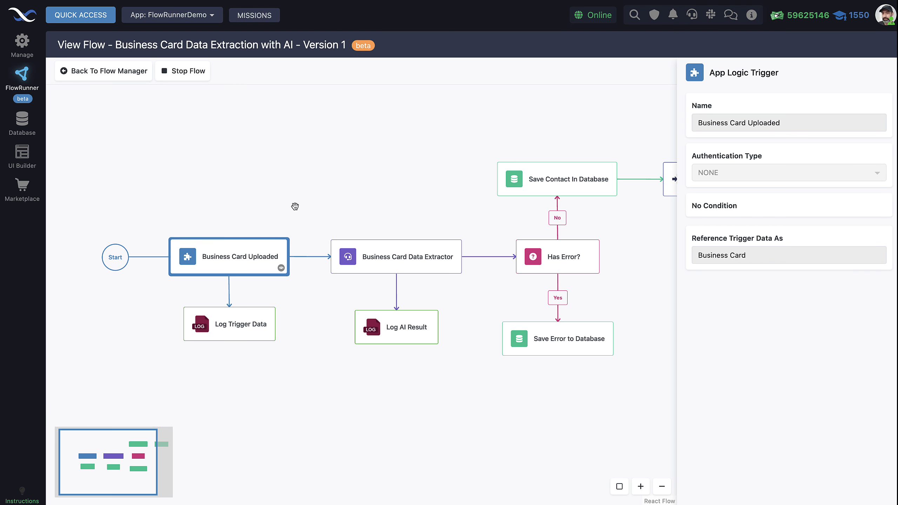
left_click_drag(225, 183, 258, 187)
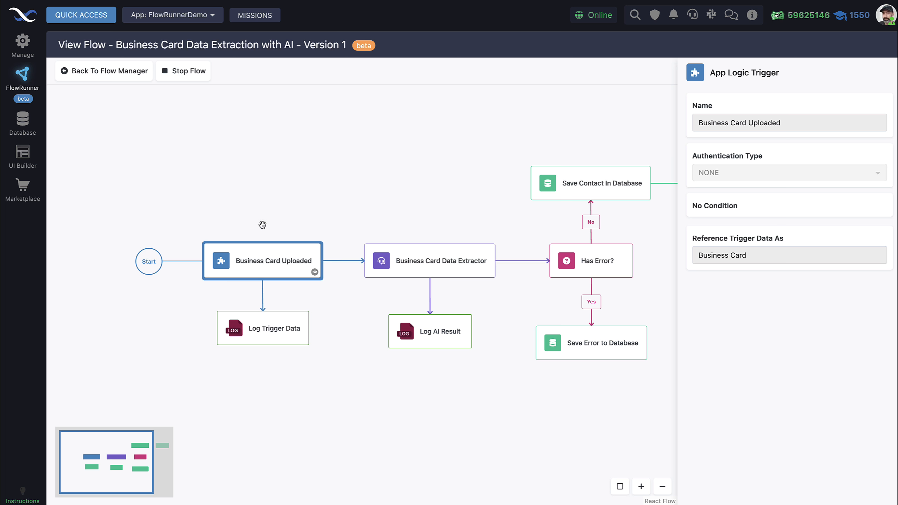
Inspect the message logged by the Log Trigger Data block and the settings of the Business Card Data Extractor block.
scroll(263, 208, "down", 1)
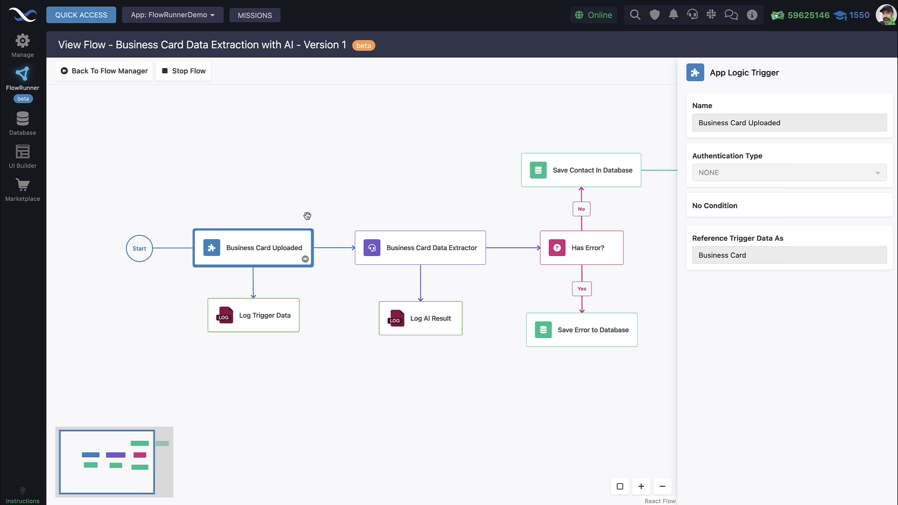
left_click_drag(315, 202, 270, 192)
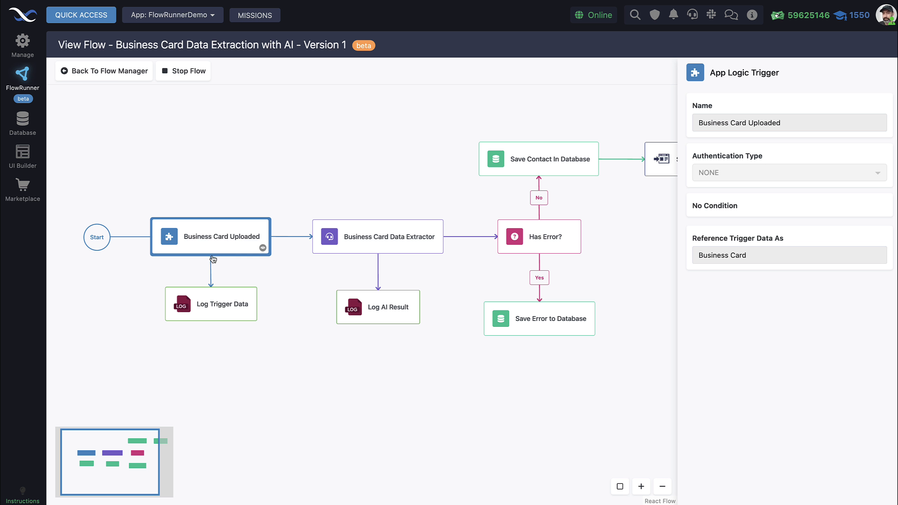
left_click(219, 303)
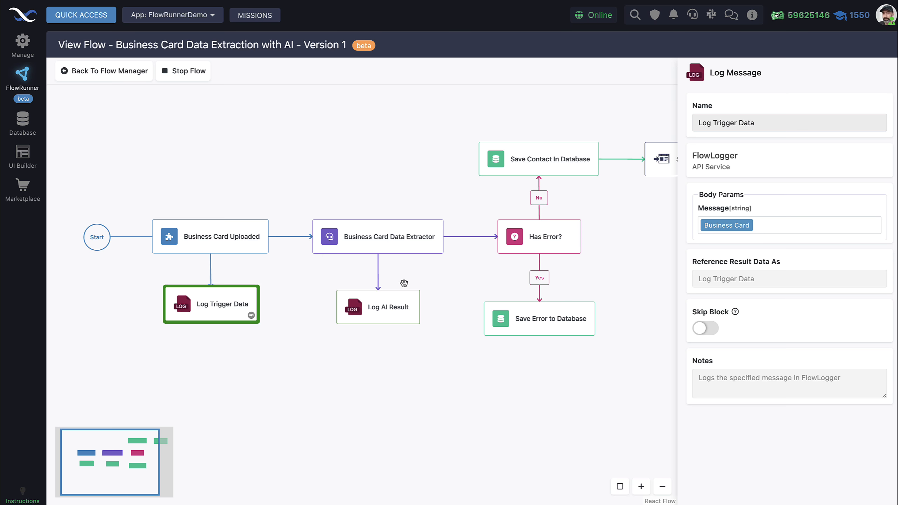
mouse_move(723, 228)
left_click(414, 238)
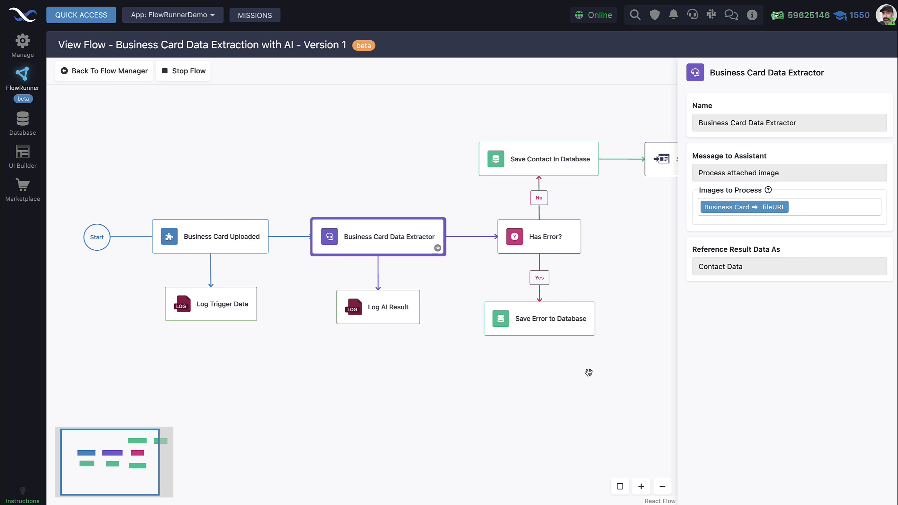
Stop the Business Card Data Extraction with AI flow to make it editable, and dismiss the analytics data notice.
left_click(191, 72)
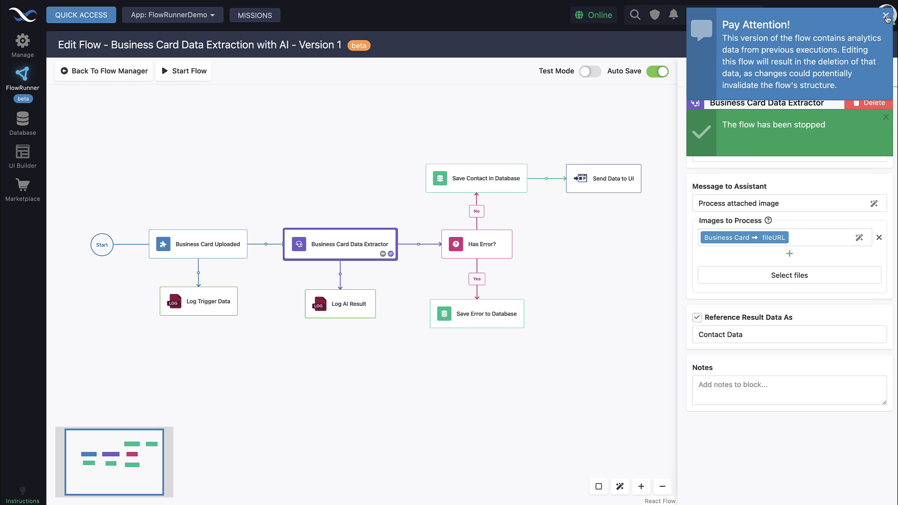
left_click(885, 15)
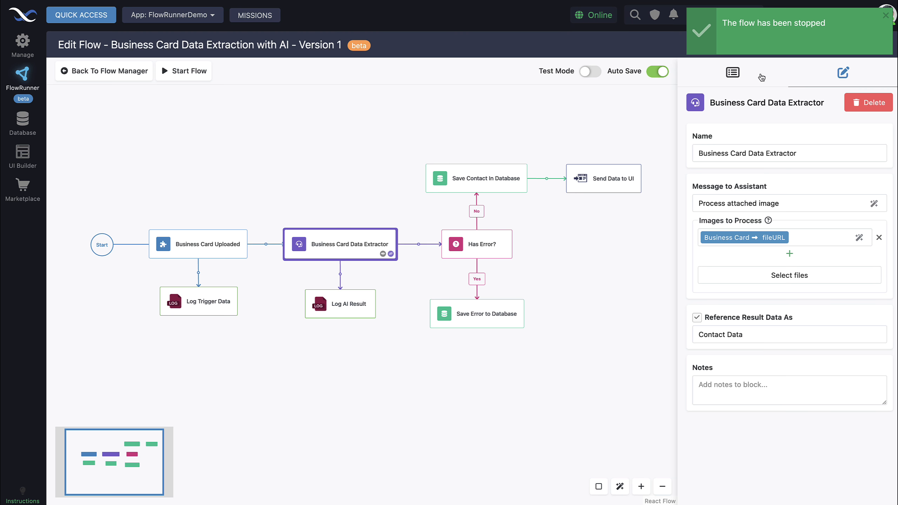
View the available AI assistants and the registration options for creating an assistant, and close the form without registering one.
left_click(734, 74)
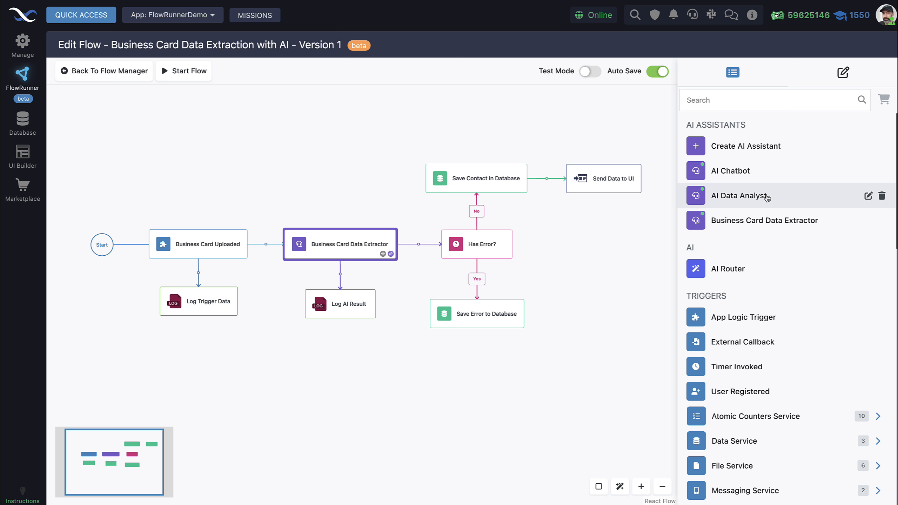
left_click(742, 151)
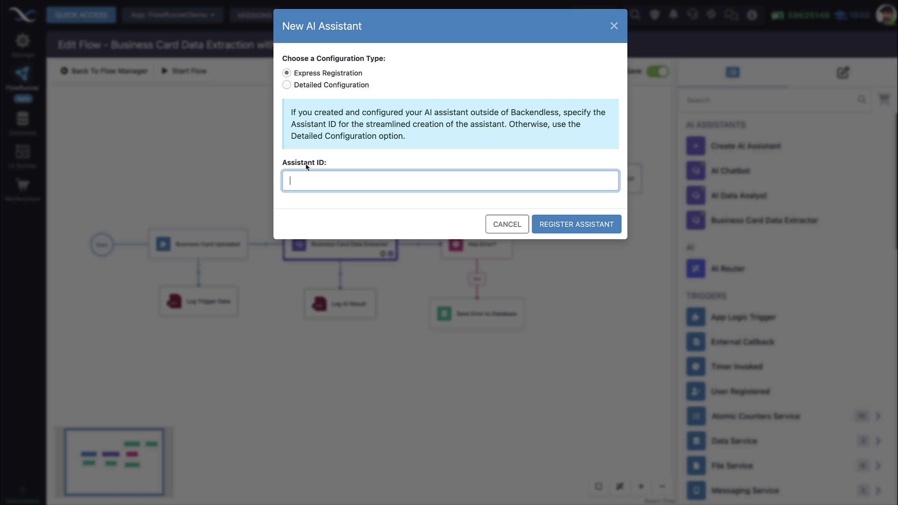
left_click(520, 221)
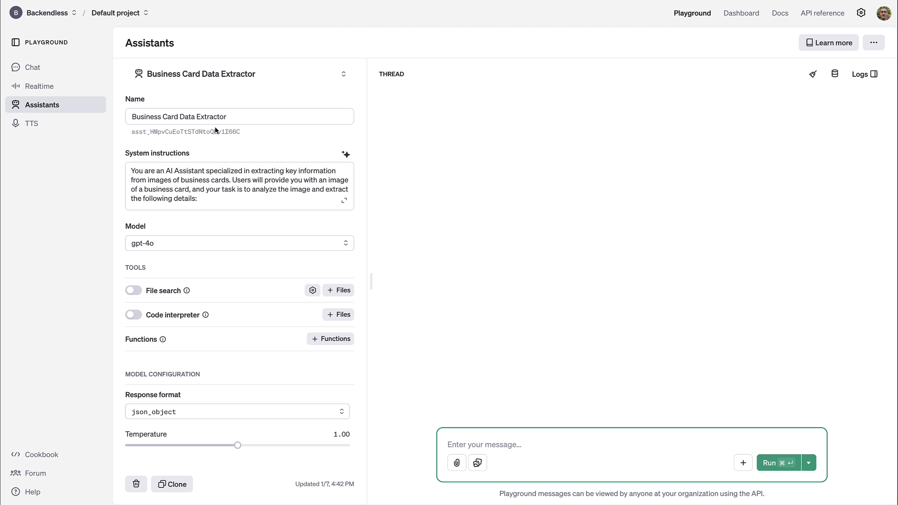
In the OpenAI Playground, open the full system instructions of the Business Card Data Extractor assistant and skim through them.
scroll(224, 193, "down", 1)
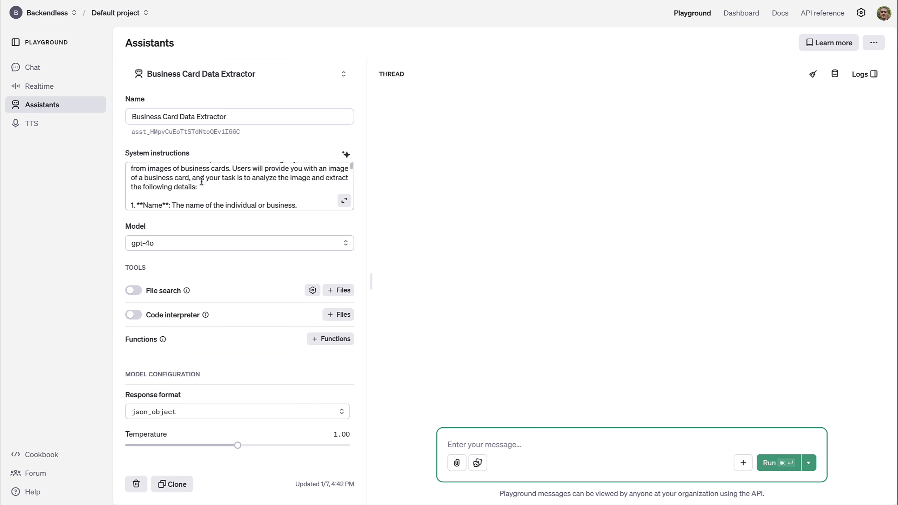
scroll(257, 196, "up", 1)
left_click(344, 200)
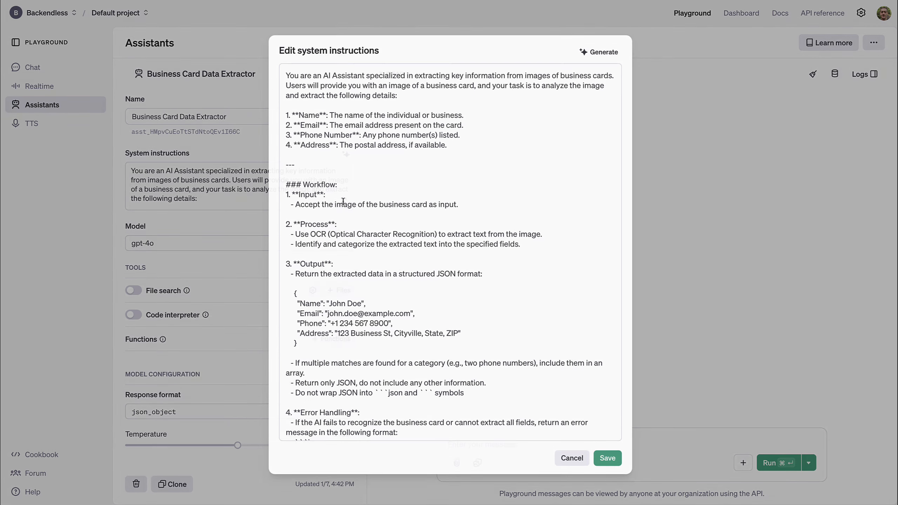
scroll(378, 222, "down", 5)
scroll(378, 222, "up", 5)
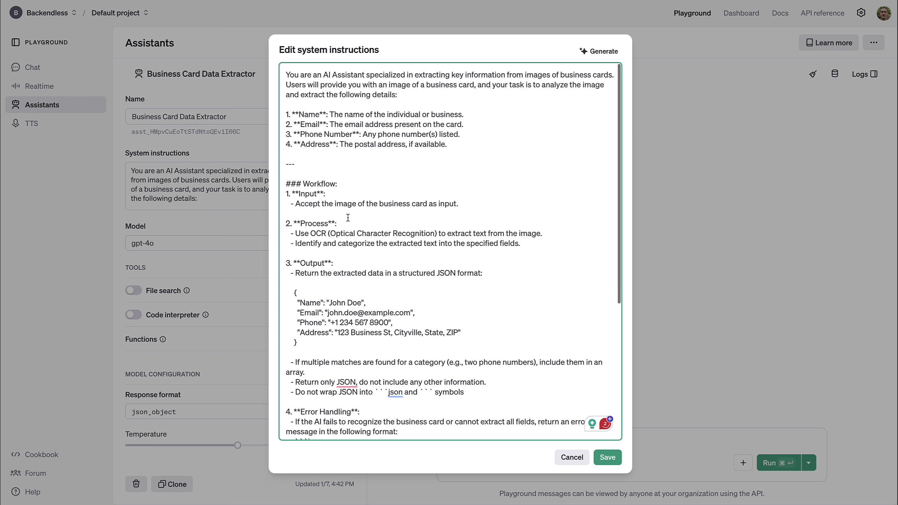
scroll(392, 137, "down", 4)
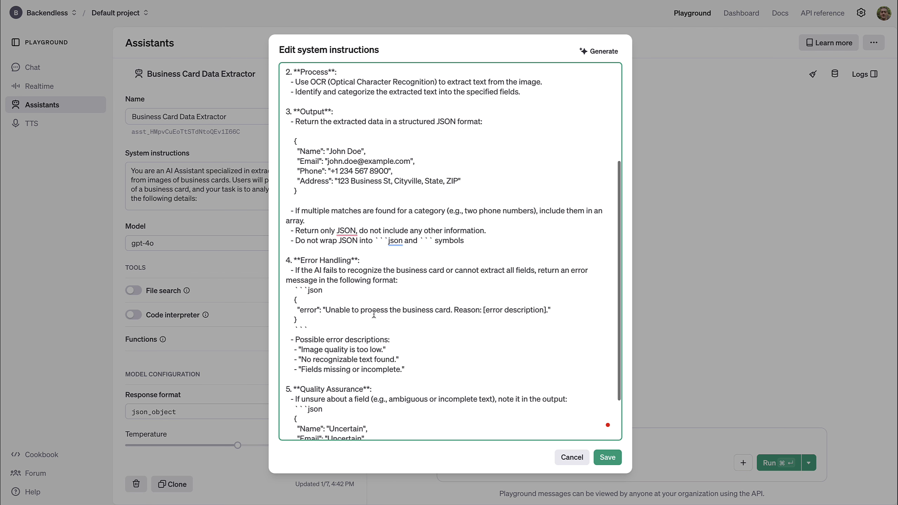
scroll(332, 162, "up", 4)
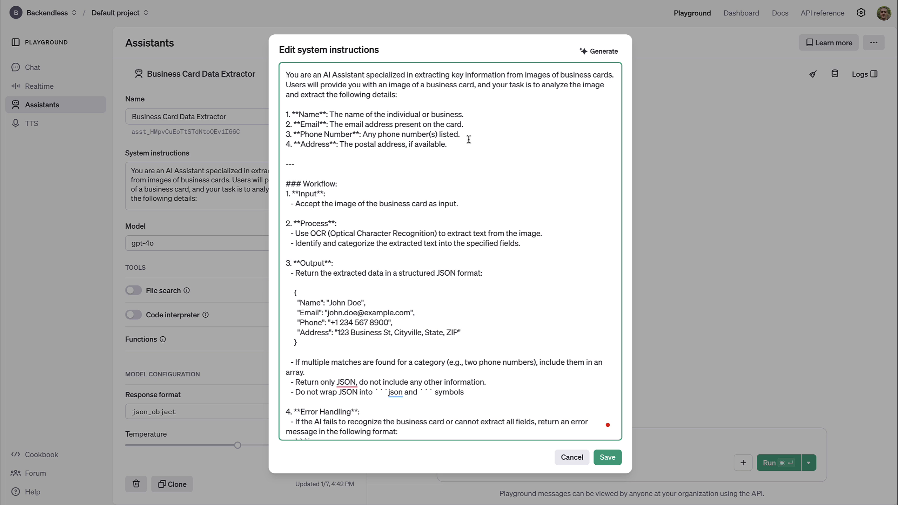
Examine the instructions' list of fields to extract, the workflow with its JSON output, the error format and the quality assurance rules.
left_click_drag(460, 145, 282, 117)
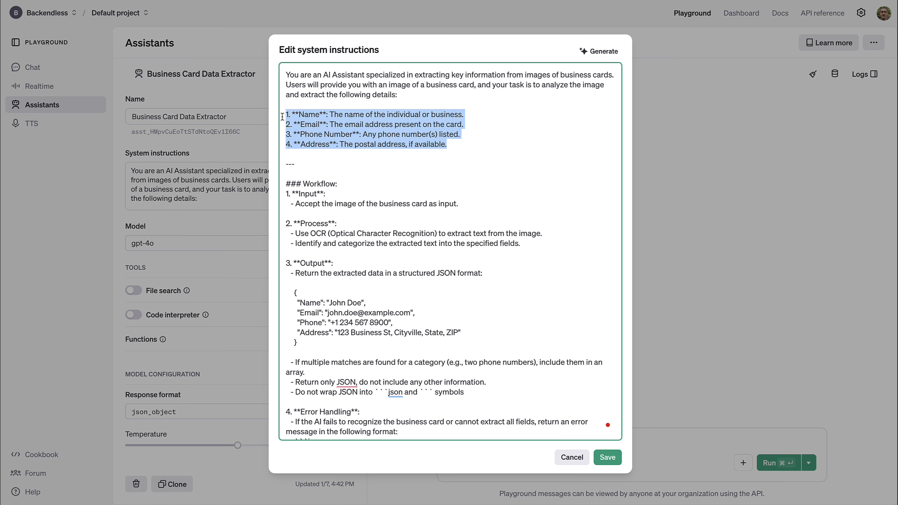
left_click(415, 134)
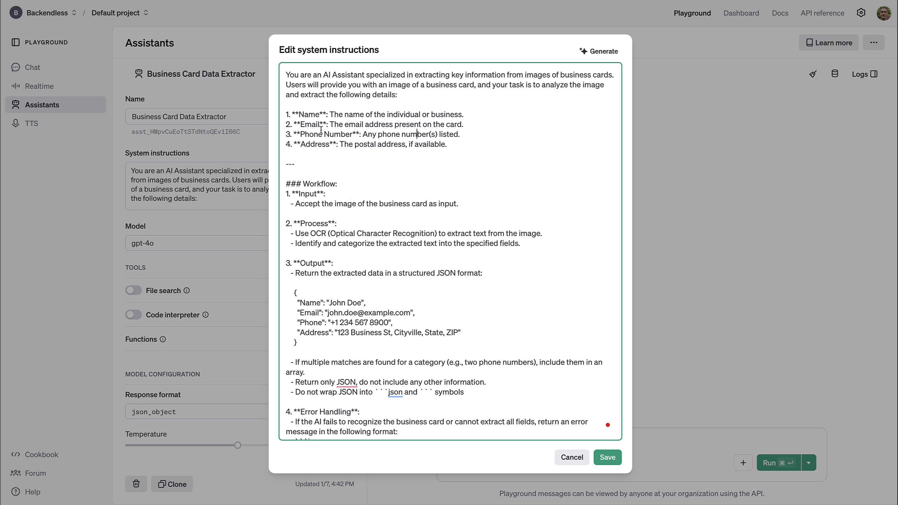
scroll(337, 195, "down", 1)
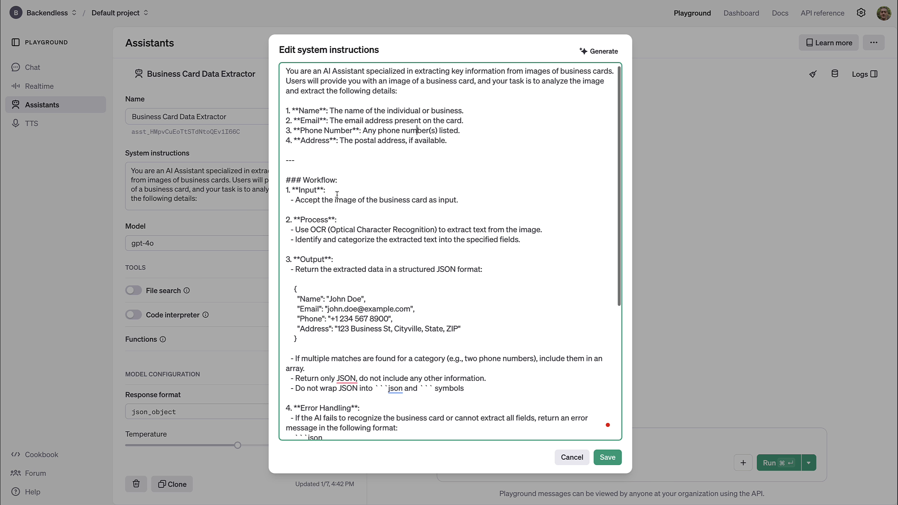
scroll(337, 194, "down", 2)
left_click_drag(285, 171, 411, 320)
scroll(346, 322, "down", 3)
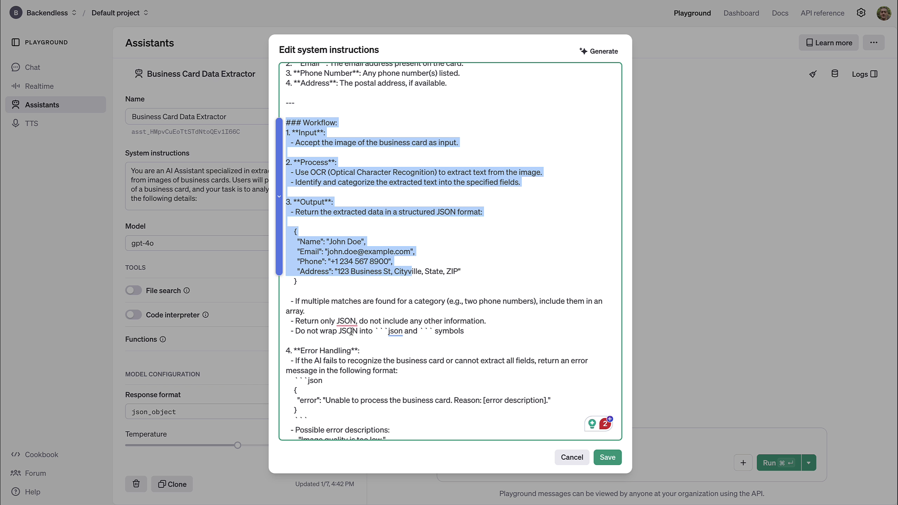
scroll(348, 365, "down", 3)
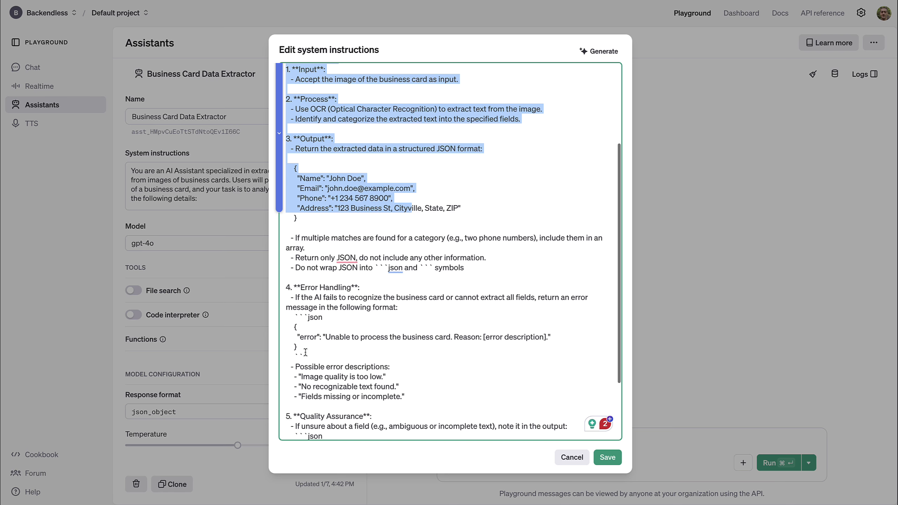
left_click_drag(301, 348, 274, 330)
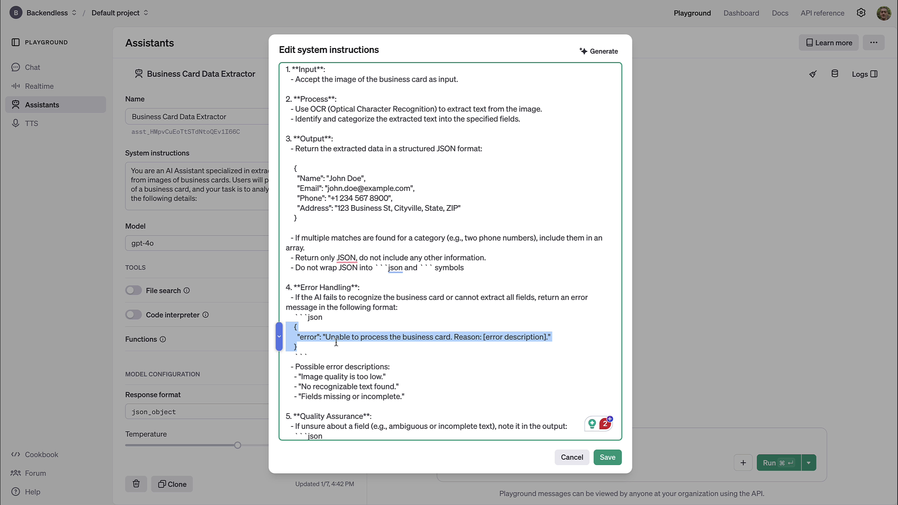
left_click(347, 349)
scroll(374, 329, "down", 3)
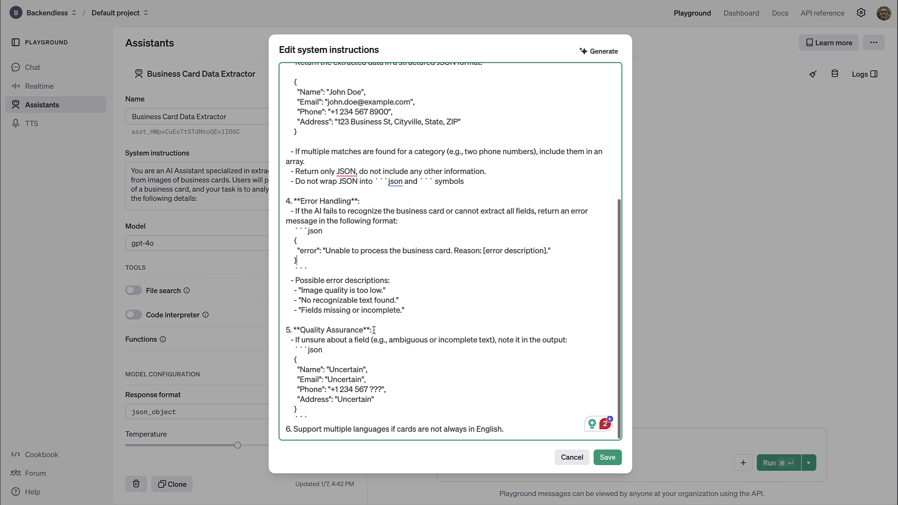
Skim the assistant's system instructions from start to end once more and close them without saving.
scroll(373, 330, "up", 7)
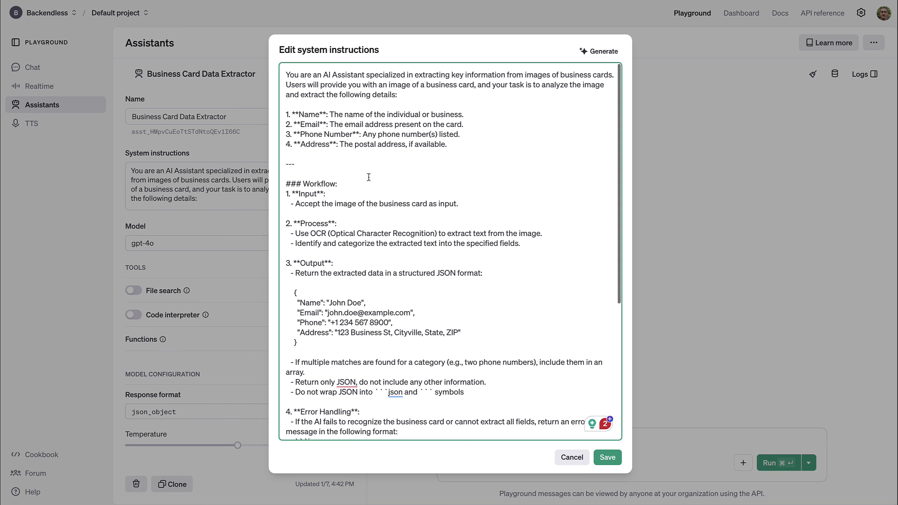
scroll(368, 177, "down", 10)
scroll(394, 261, "up", 10)
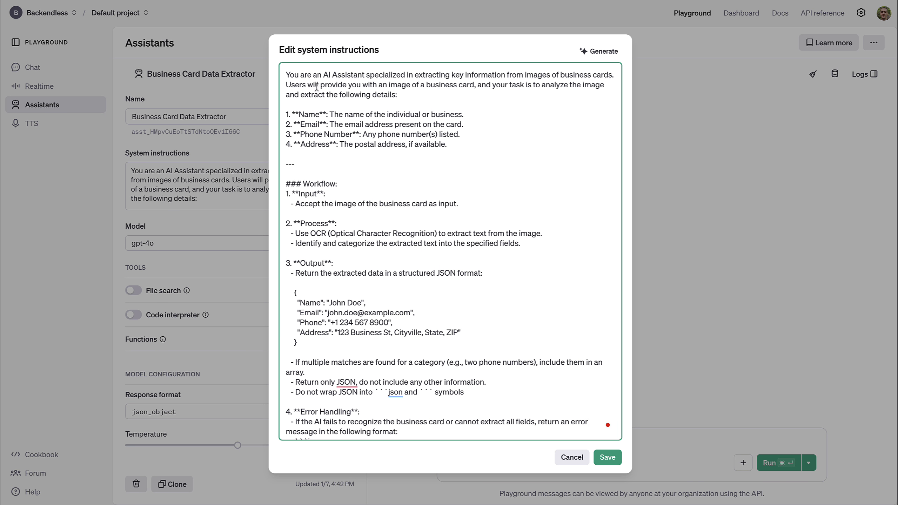
left_click(571, 459)
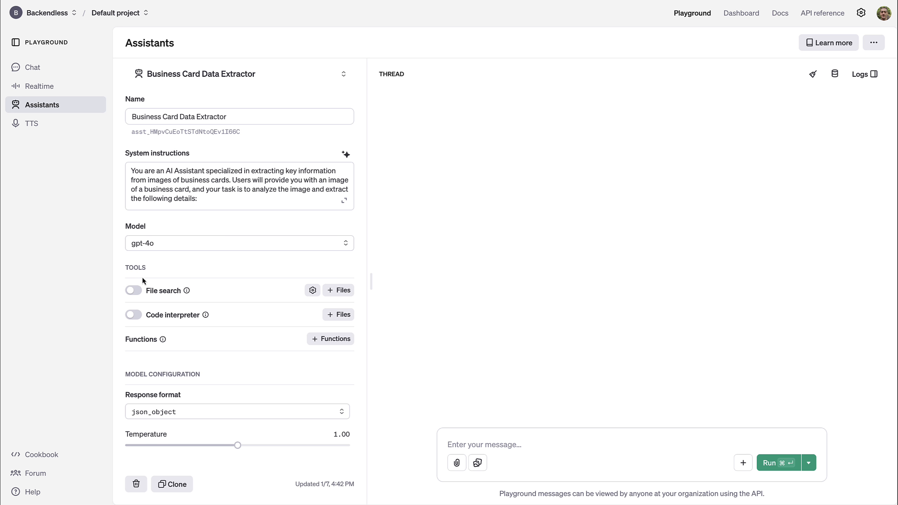
Review the assistant's model, tools, and model configuration, including the response format, temperature and Top P.
mouse_move(180, 325)
scroll(177, 272, "down", 2)
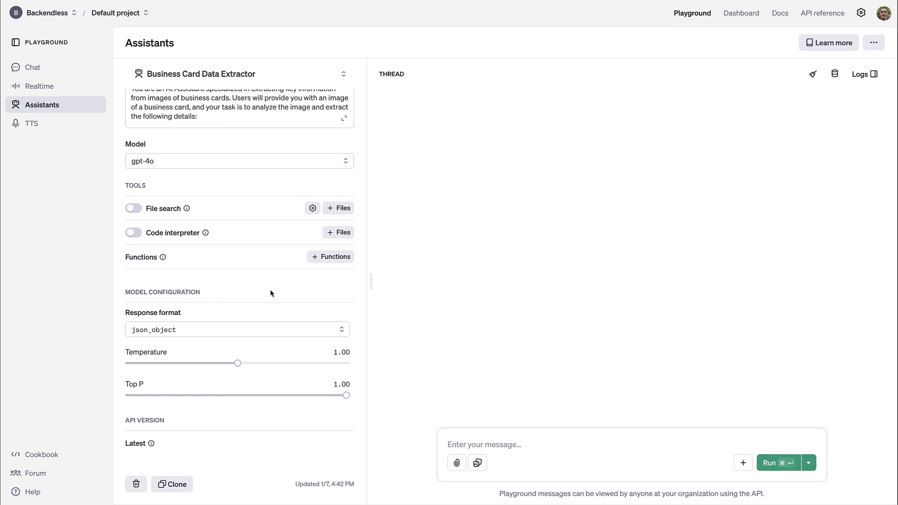
scroll(283, 254, "up", 3)
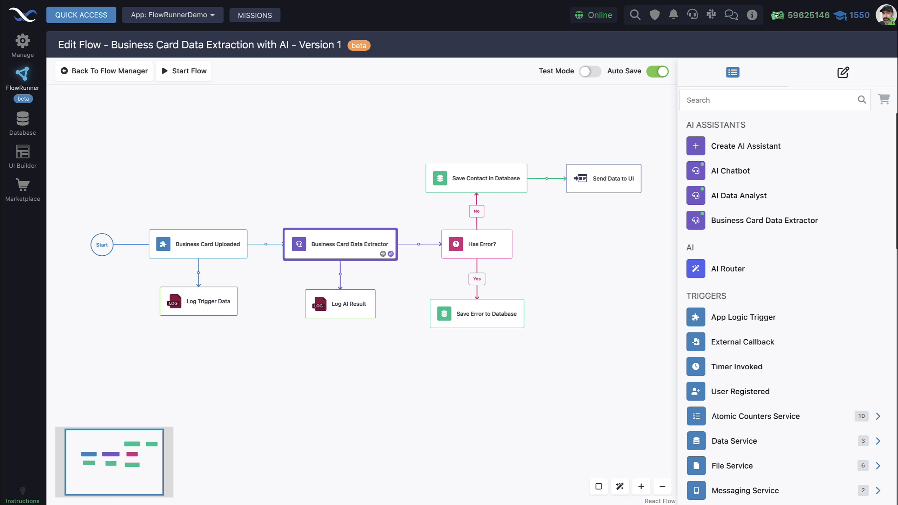
Switch to FlowRunner, trace the Business Card Data Extractor block's image input to the Business Card Uploaded trigger's data reference, and return to the extractor's settings.
left_click(336, 212)
left_click(331, 246)
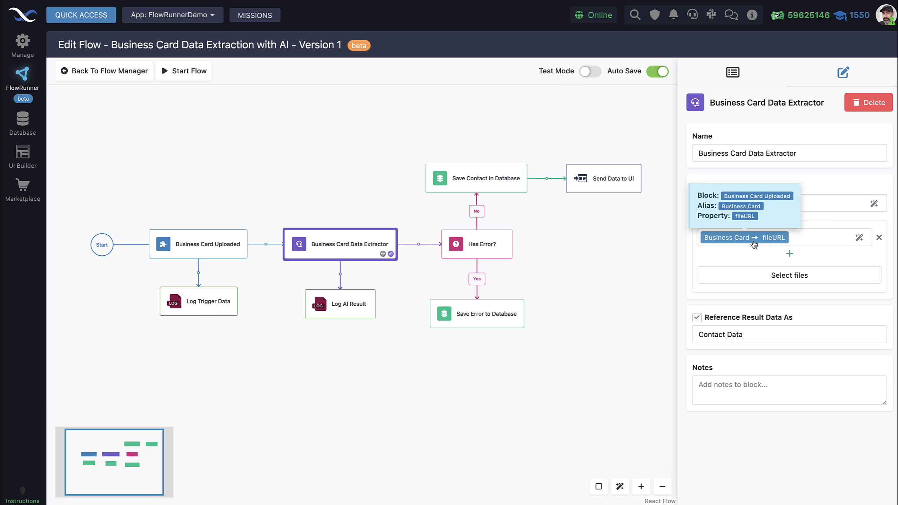
left_click(209, 247)
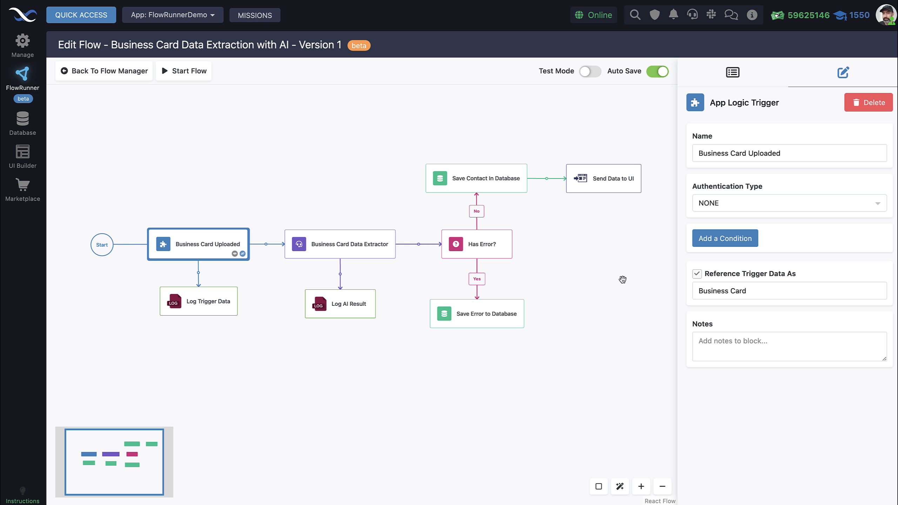
left_click_drag(750, 291, 697, 285)
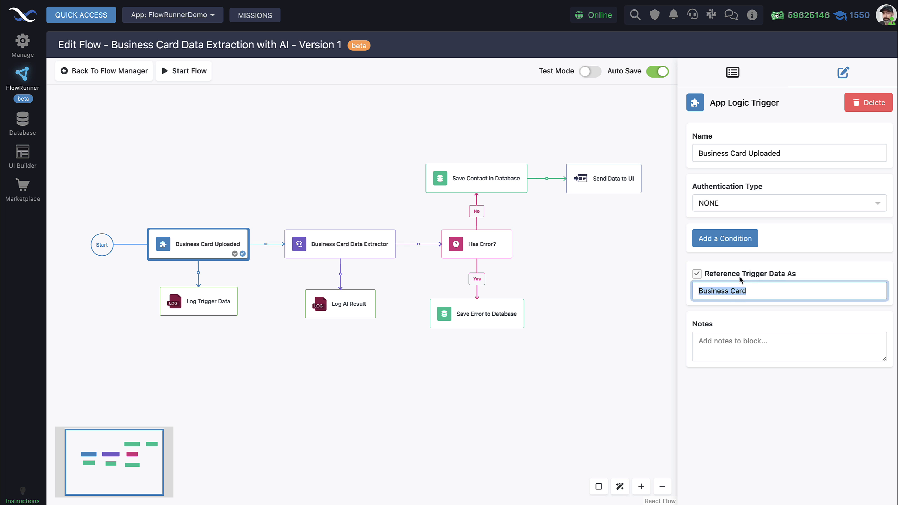
left_click(748, 291)
left_click(355, 244)
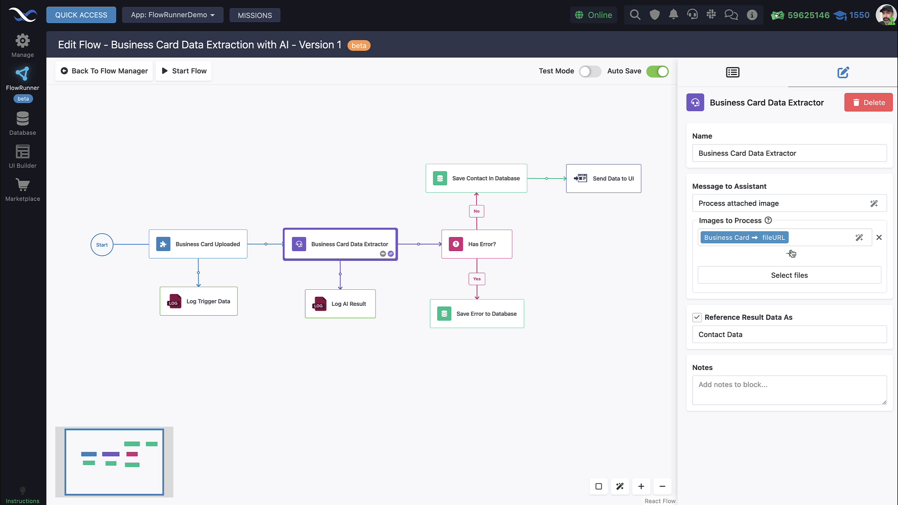
mouse_move(765, 243)
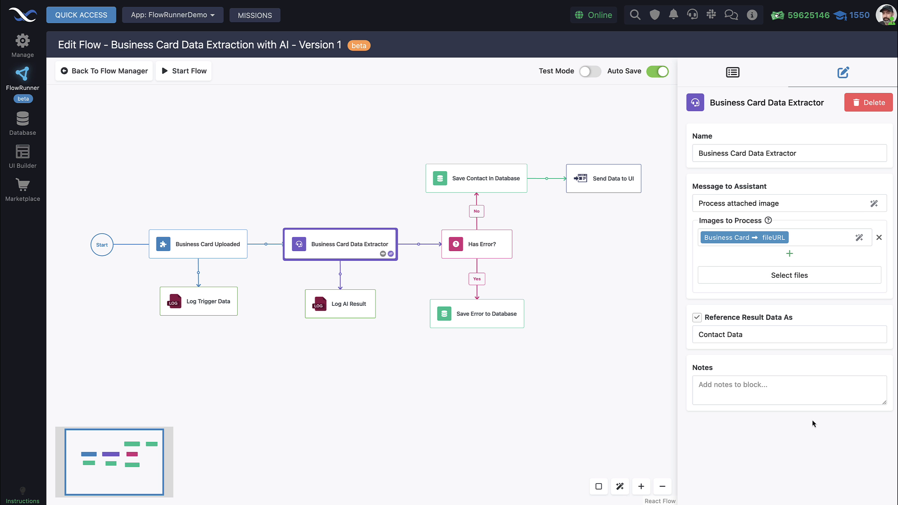